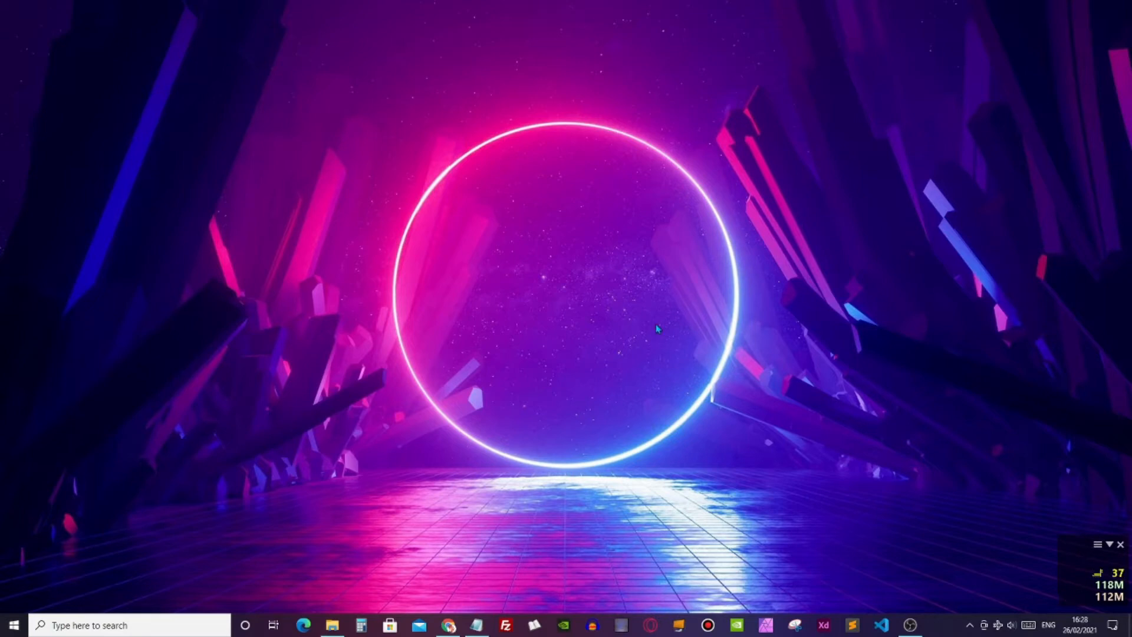
- Bring up the Notepad list of setup steps, highlight "Install streamlabs obs", and minimize the note
click(477, 625)
drag(575, 103, 557, 101)
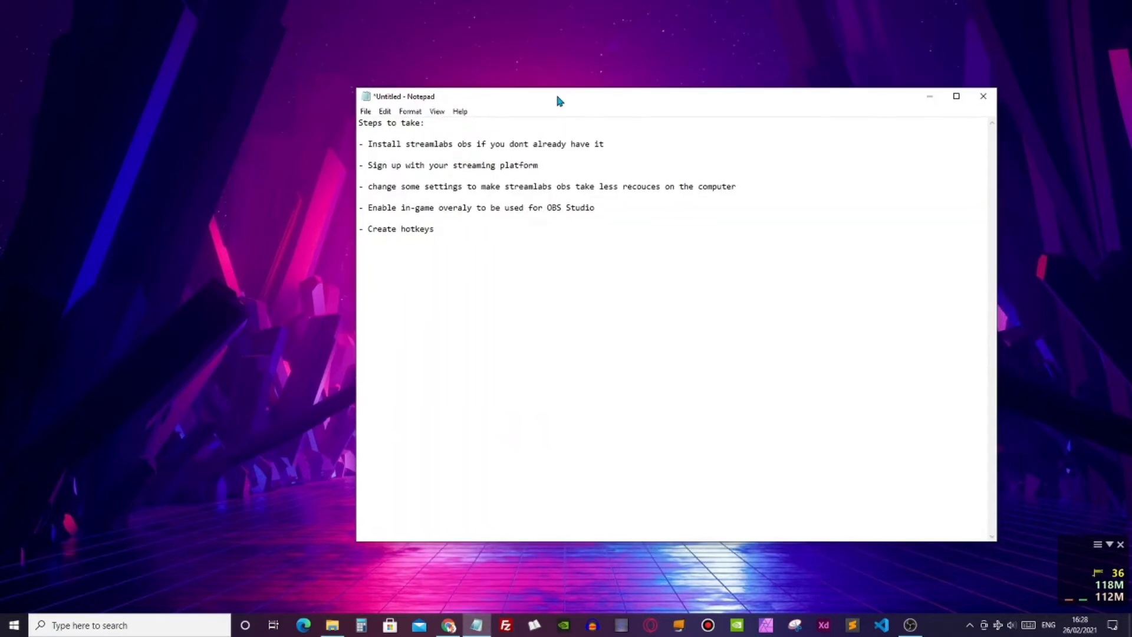
drag(369, 144, 470, 145)
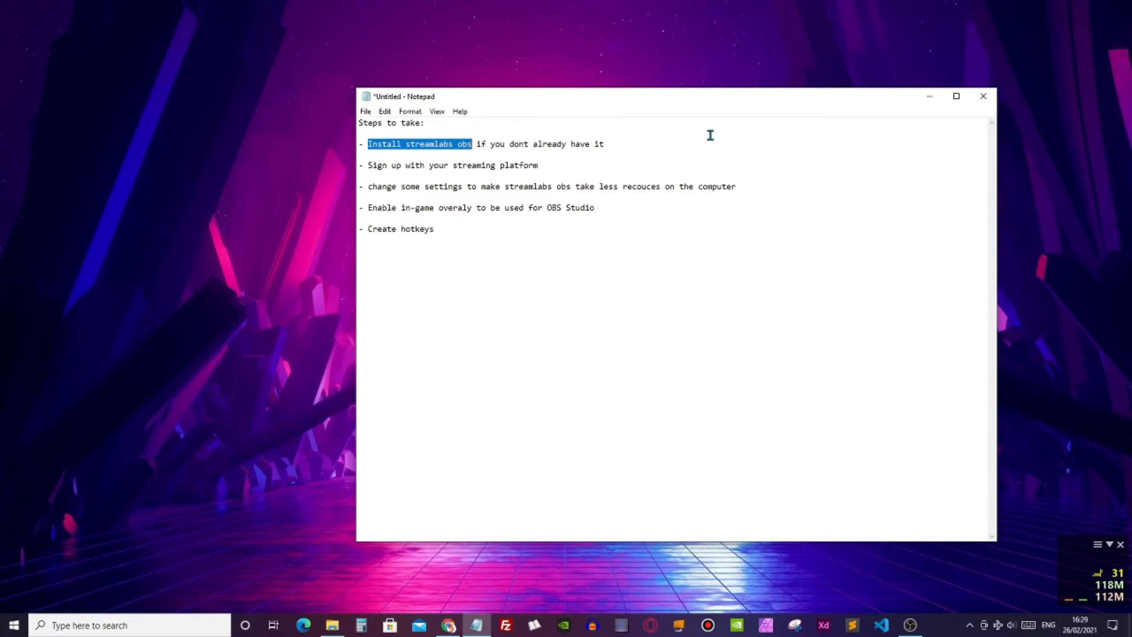
click(930, 101)
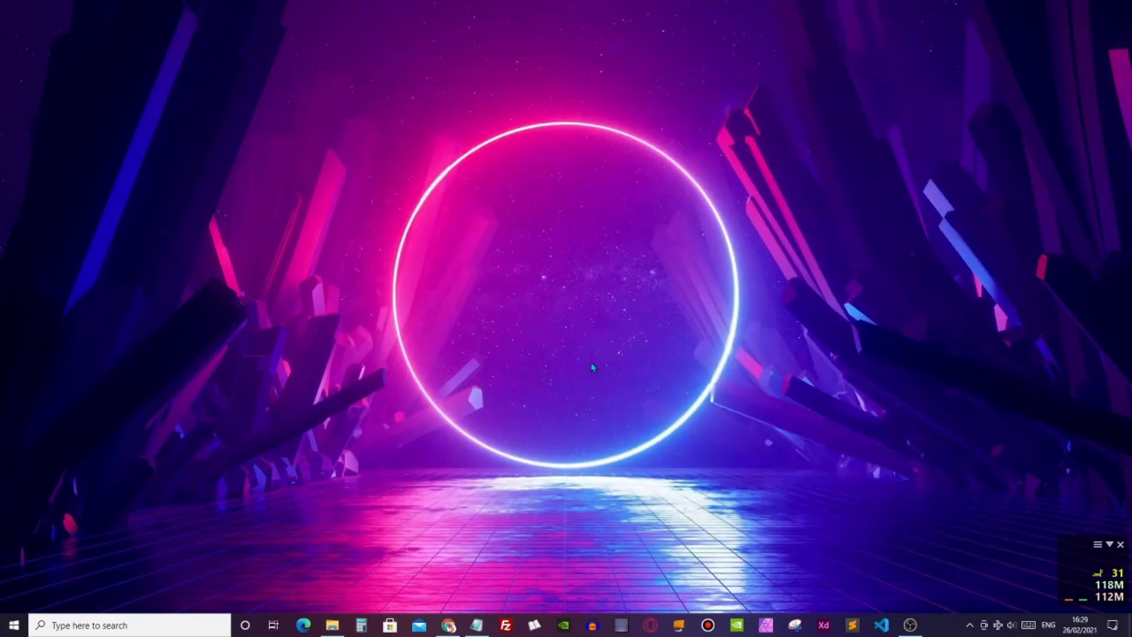
- Switch to Chrome and look over the Streamlabs home page for the Windows download
click(449, 625)
scroll(468, 244, down, 4)
scroll(477, 240, up, 2)
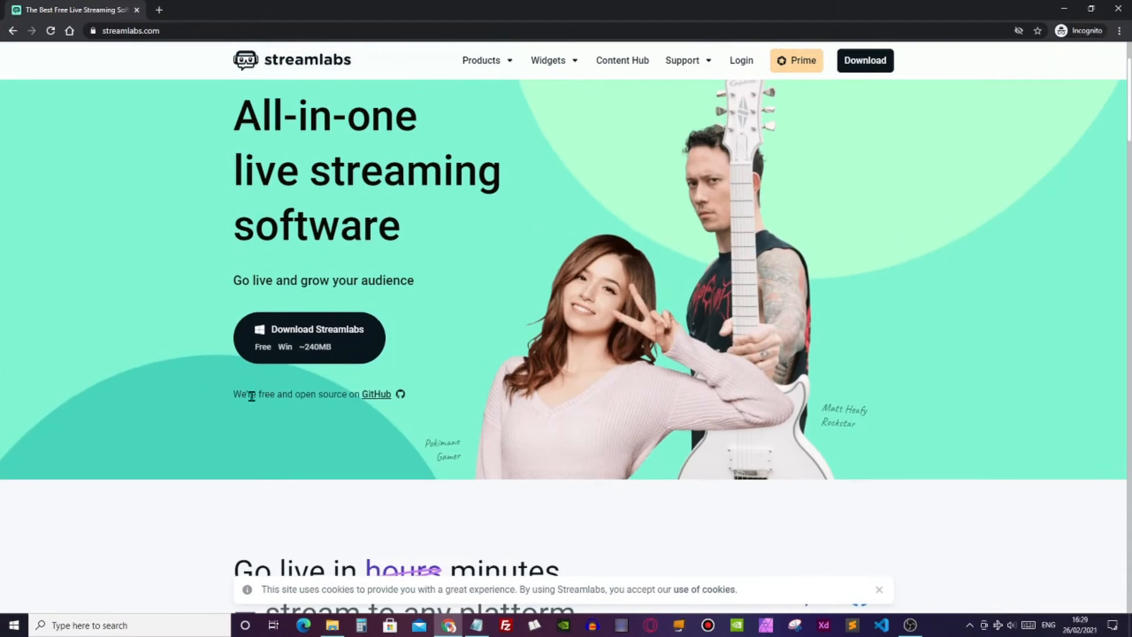
scroll(306, 350, up, 2)
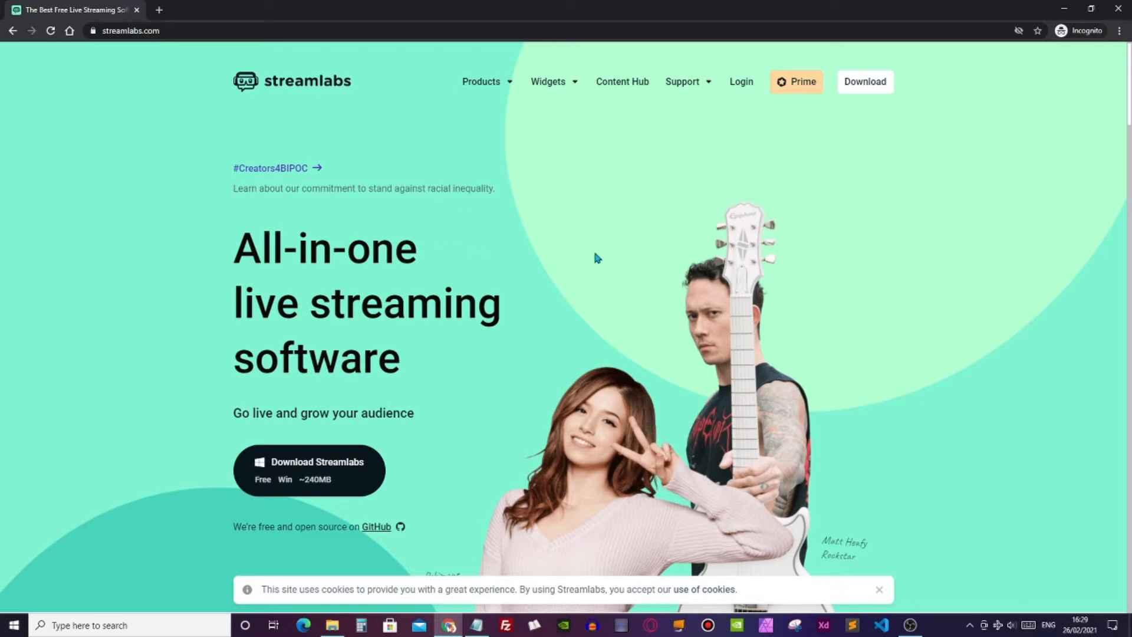
scroll(543, 255, down, 1)
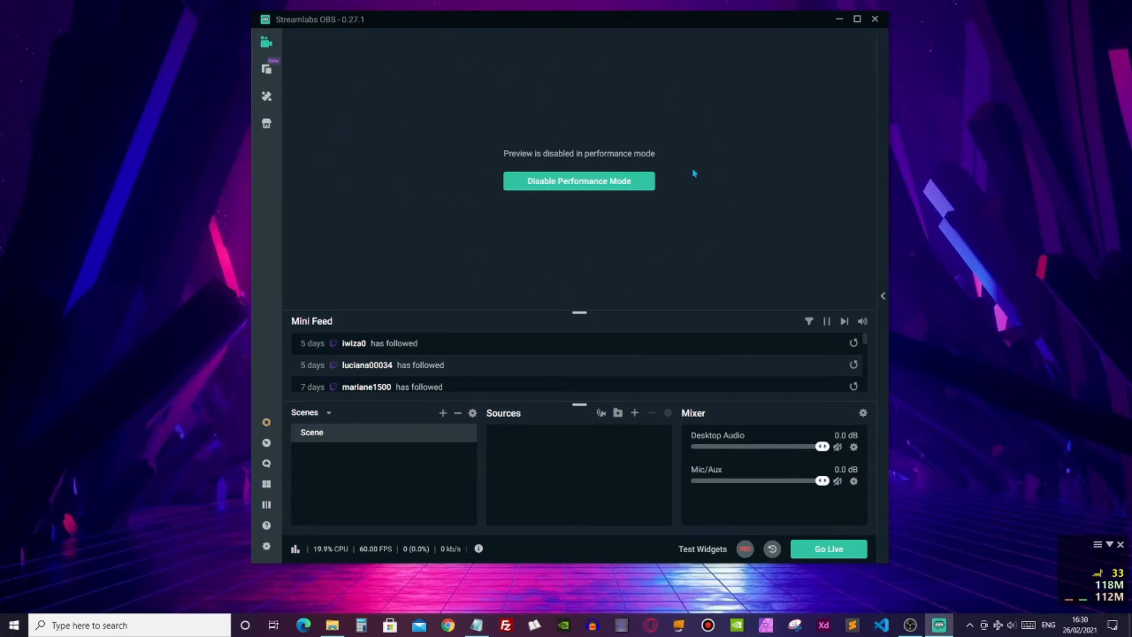
- Widen and reposition the Streamlabs OBS window, and set Process Priority to Idle in the advanced settings
drag(888, 334, 958, 340)
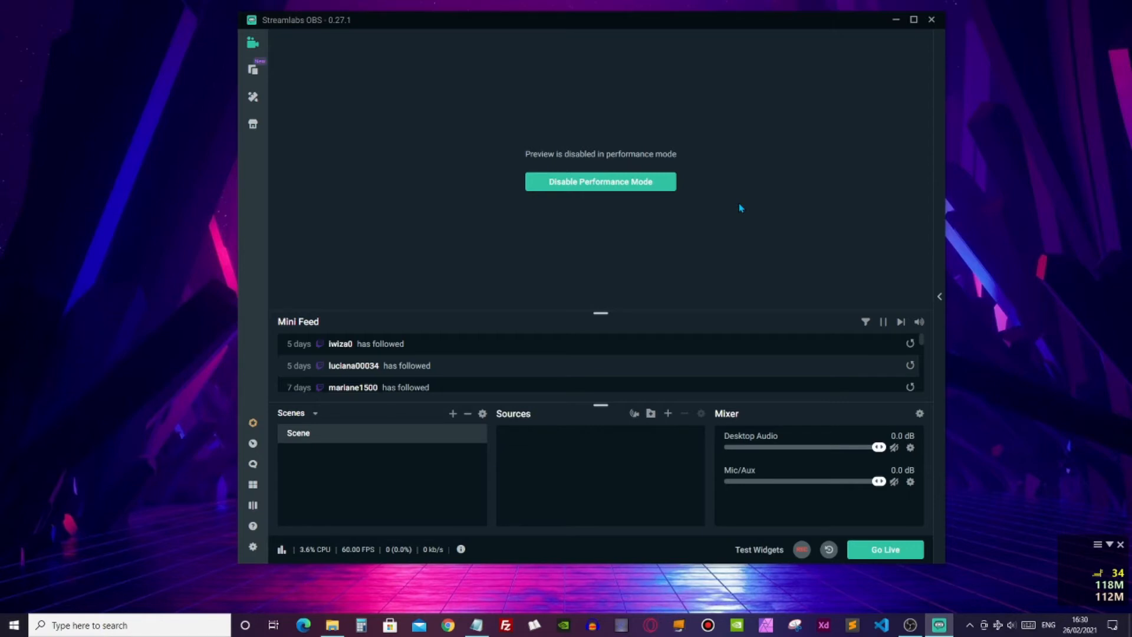
drag(422, 13, 398, 12)
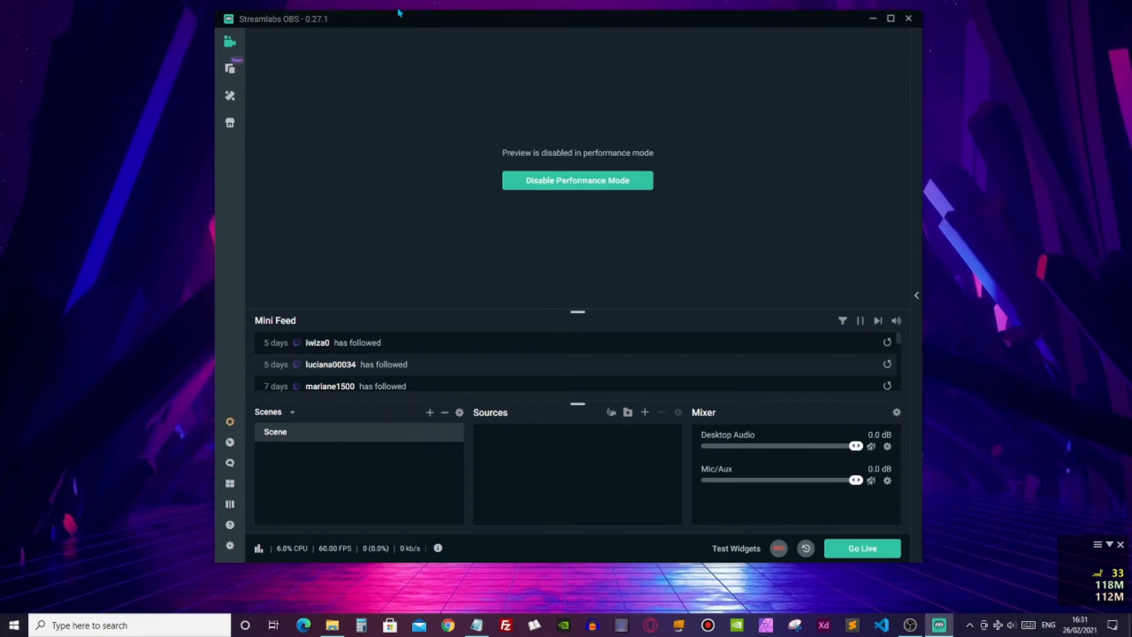
click(353, 209)
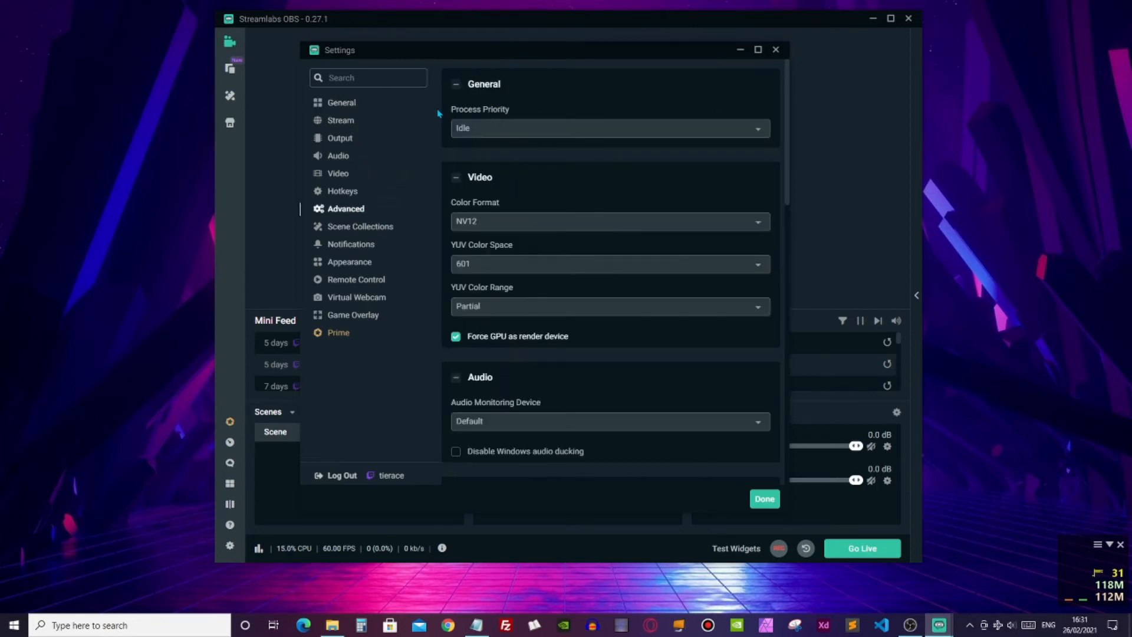
click(510, 129)
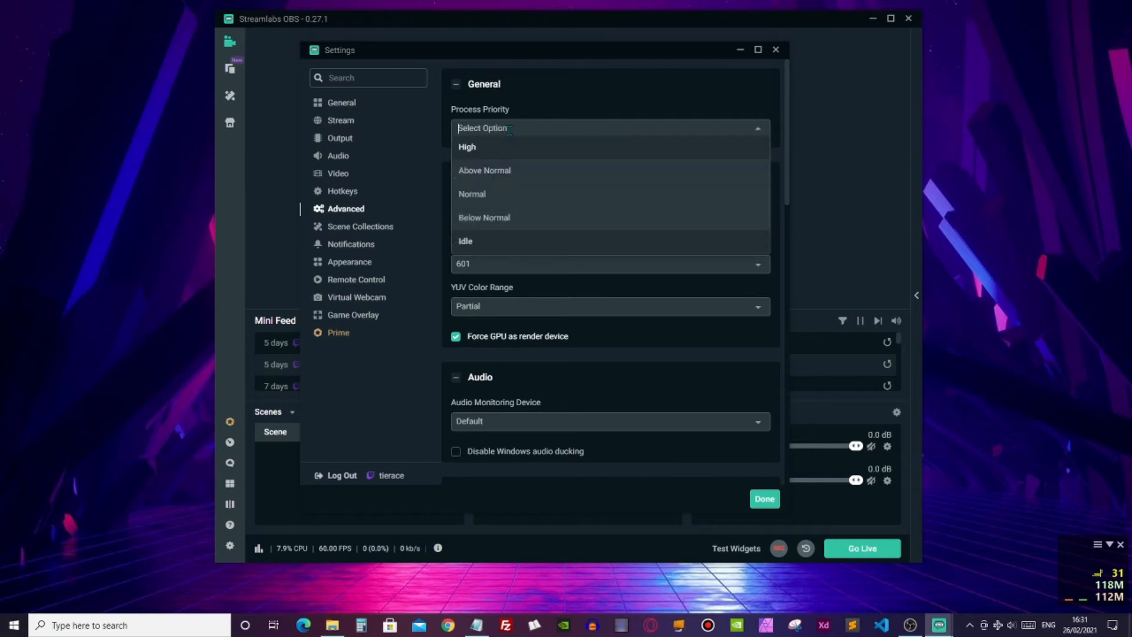
click(480, 245)
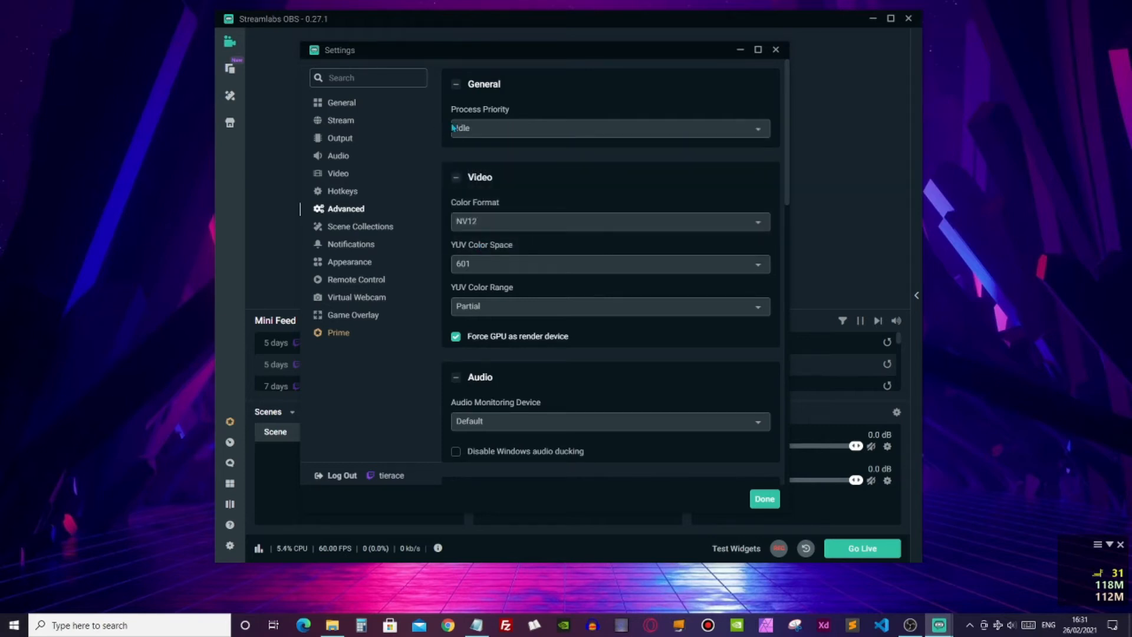
click(459, 128)
click(478, 245)
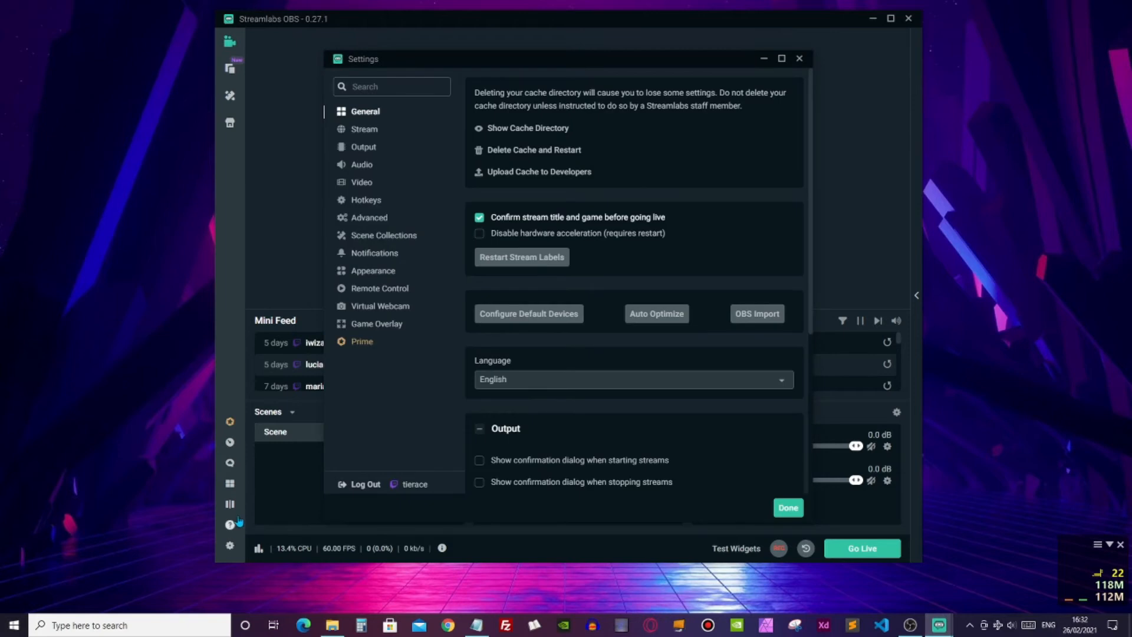
- Enable the in-game overlay in the settings and, with positioning mode on, shift the chat box inward from the screen edge
click(377, 324)
click(482, 108)
click(483, 108)
click(483, 108)
click(483, 108)
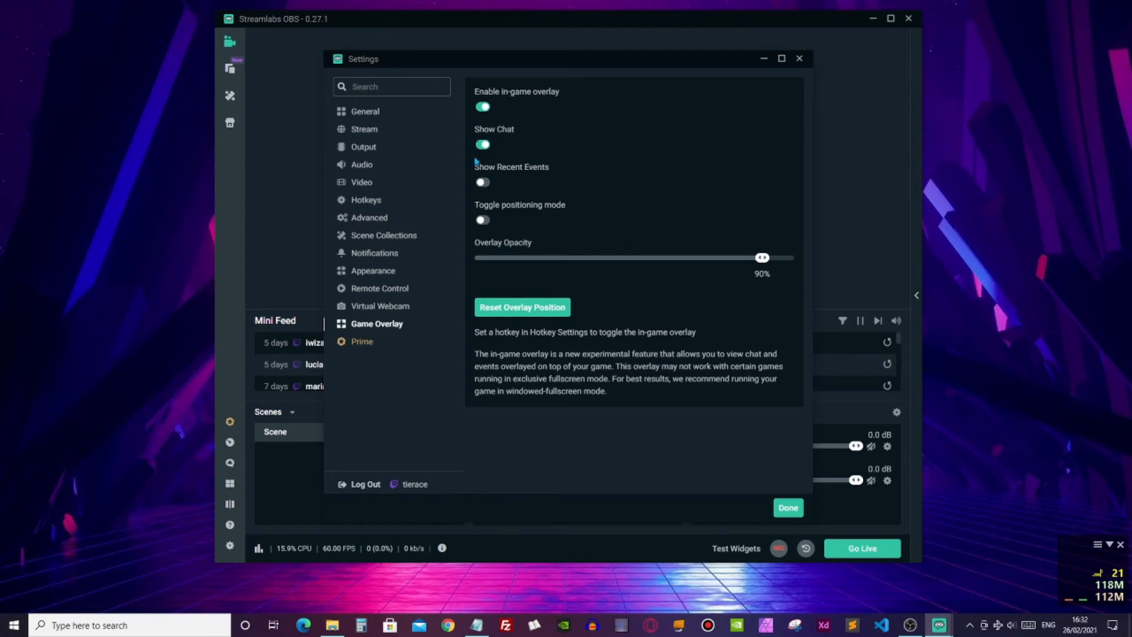
click(483, 221)
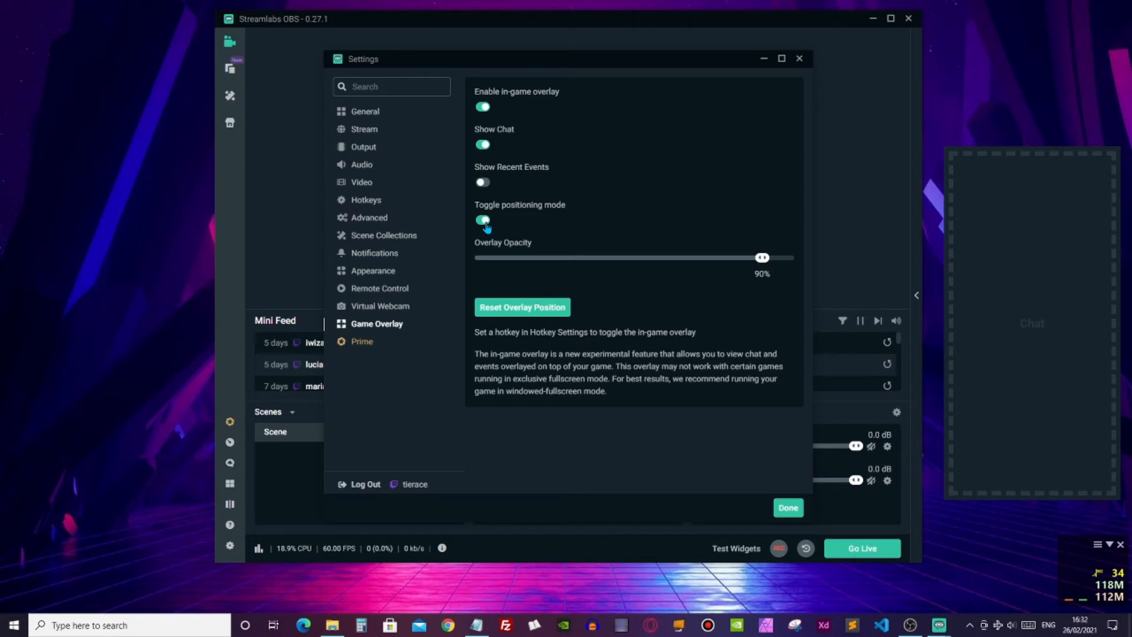
drag(1014, 293, 929, 298)
- Show the recent events overlay, reposition it slightly, and turn it off again
click(483, 182)
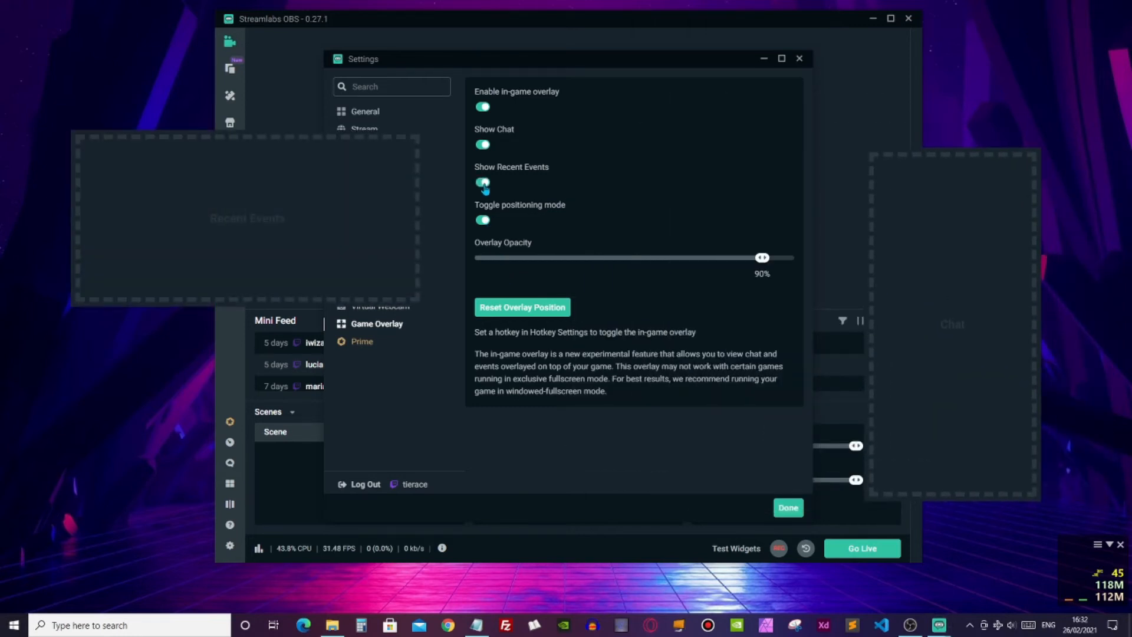
drag(242, 241, 256, 273)
click(483, 182)
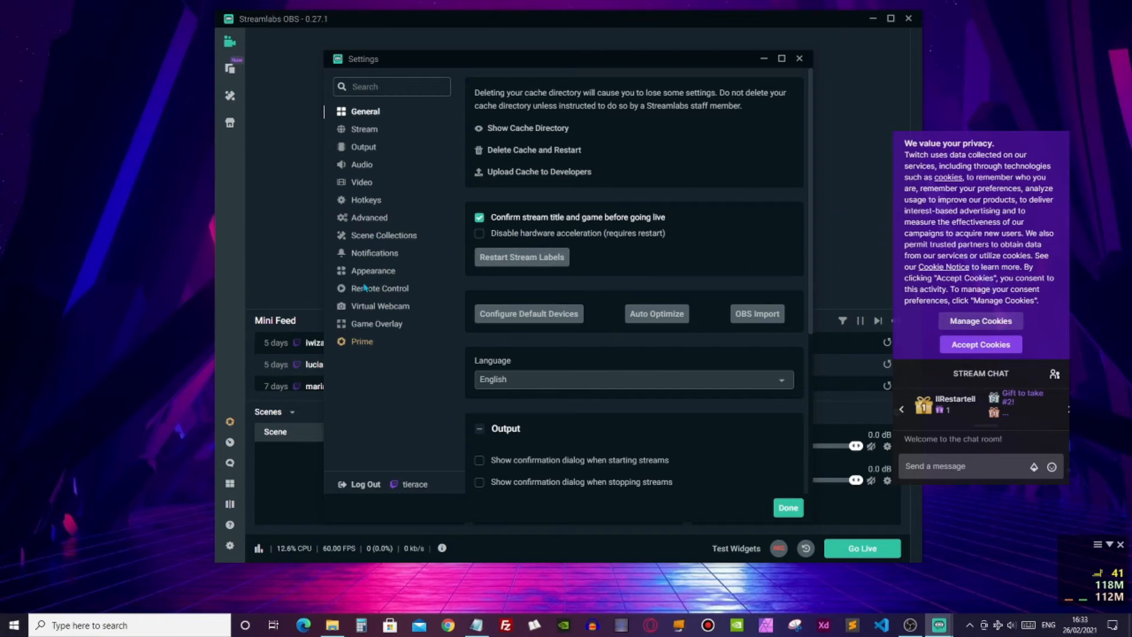
- Assign Delete as the hotkey for toggling overlay positioning mode and close the settings
click(371, 200)
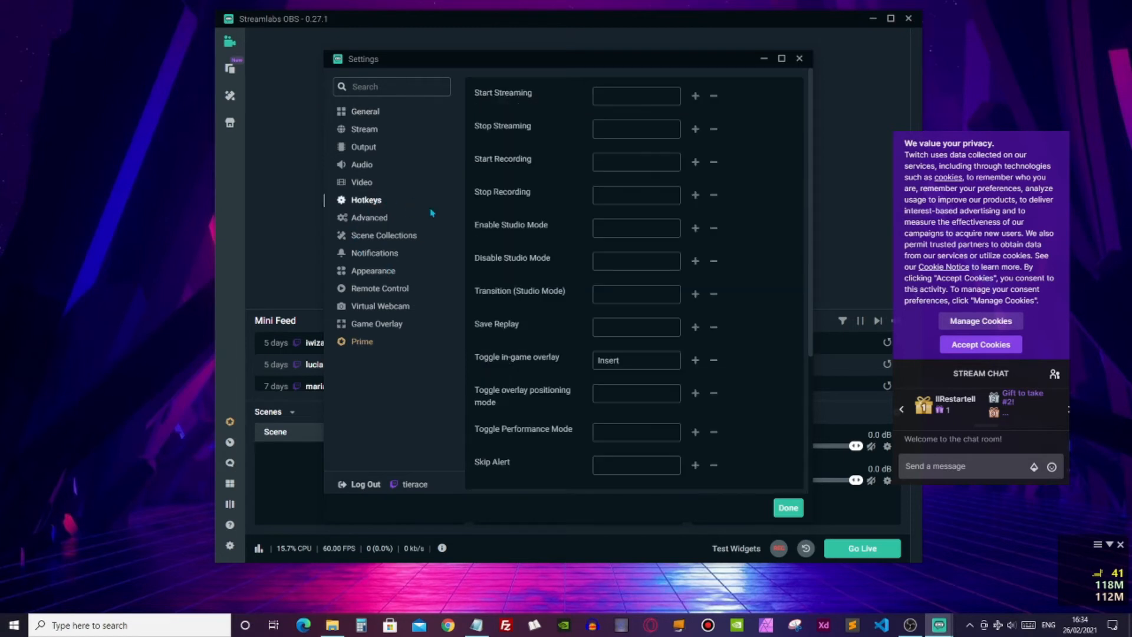
scroll(621, 219, down, 2)
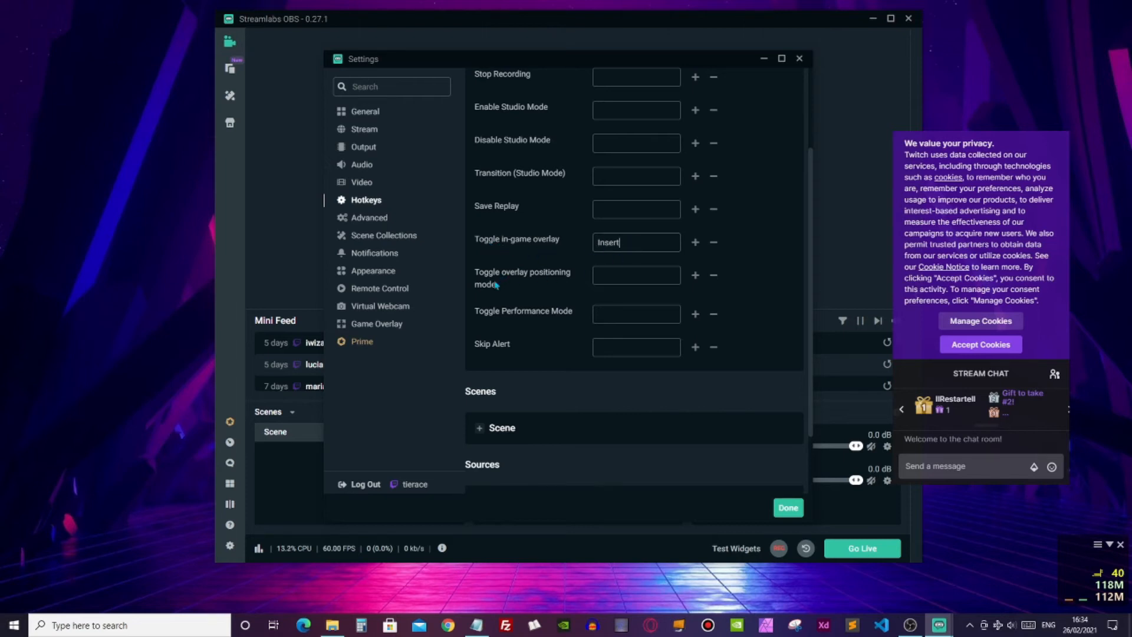
click(620, 274)
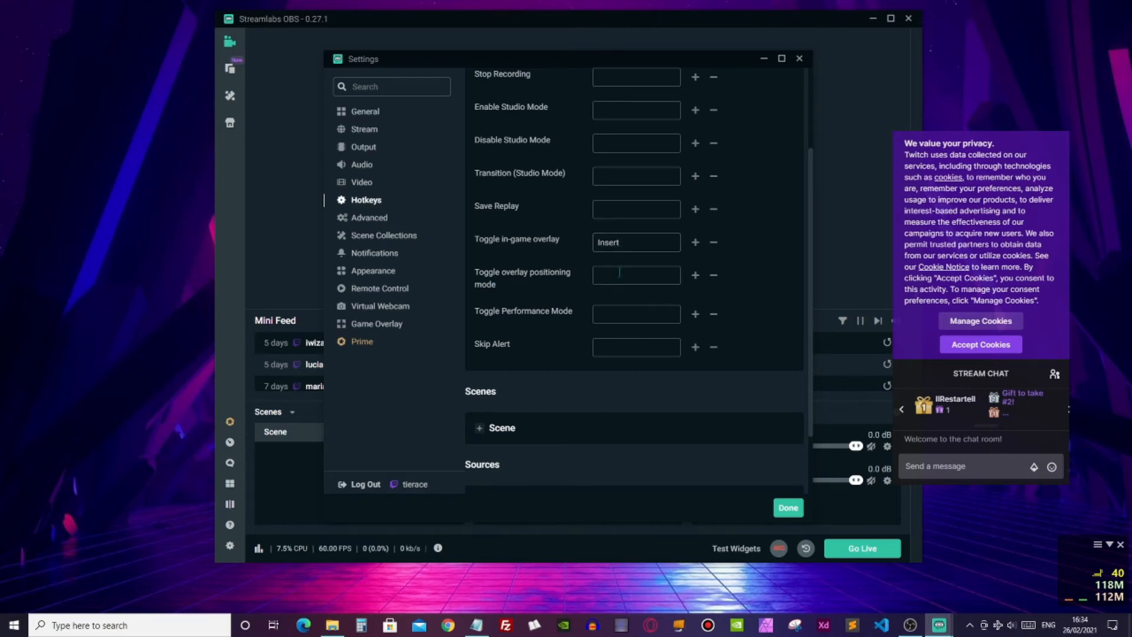
key(Delete)
click(787, 509)
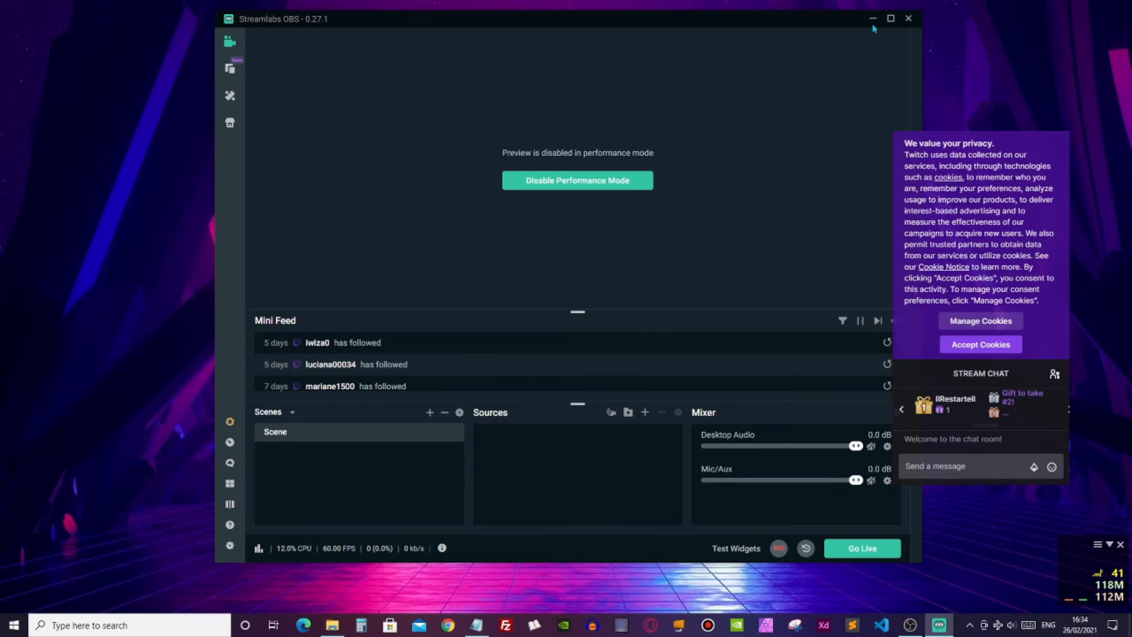
- Open Task Manager over the Streamlabs OBS window and check the resource usage of the Streamlabs OBS process
drag(846, 24, 806, 26)
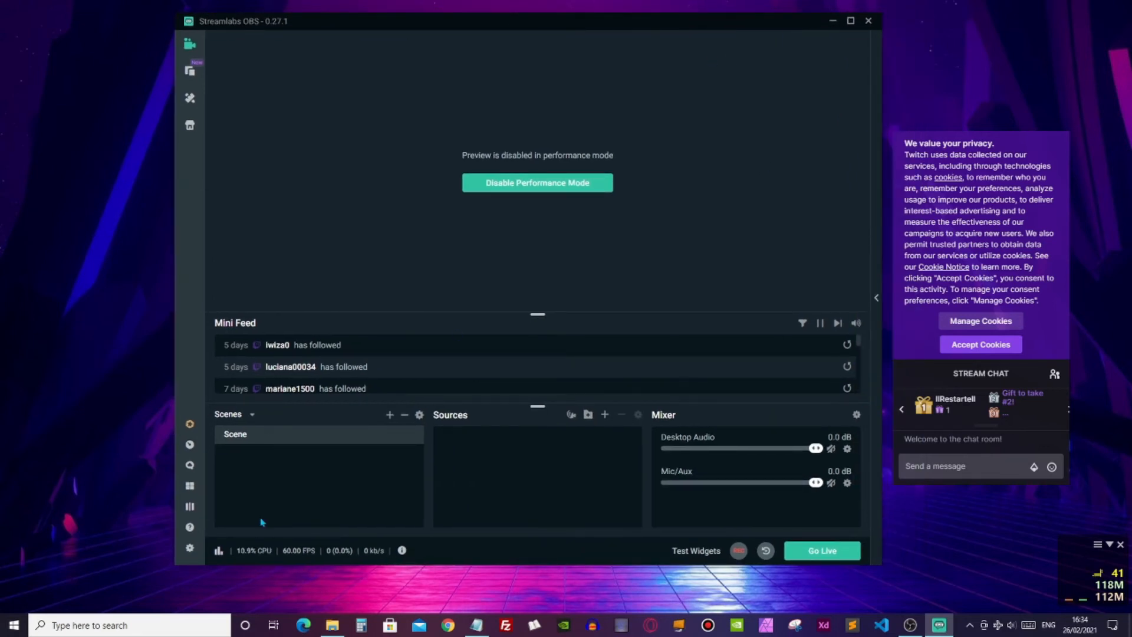
drag(602, 29, 623, 20)
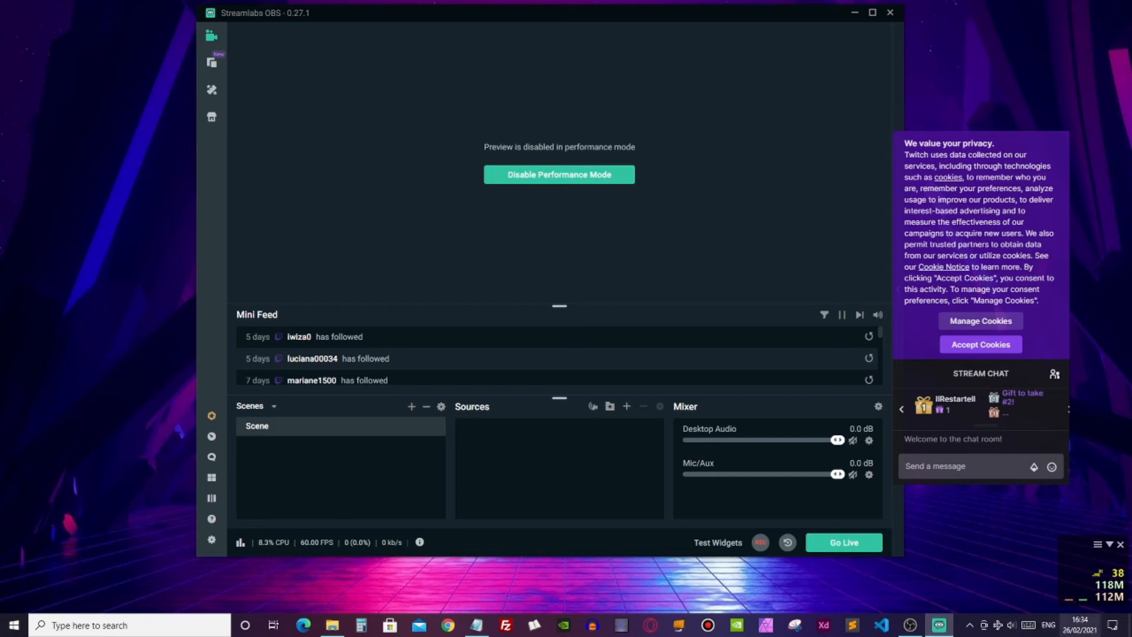
right_click(1085, 630)
click(1003, 568)
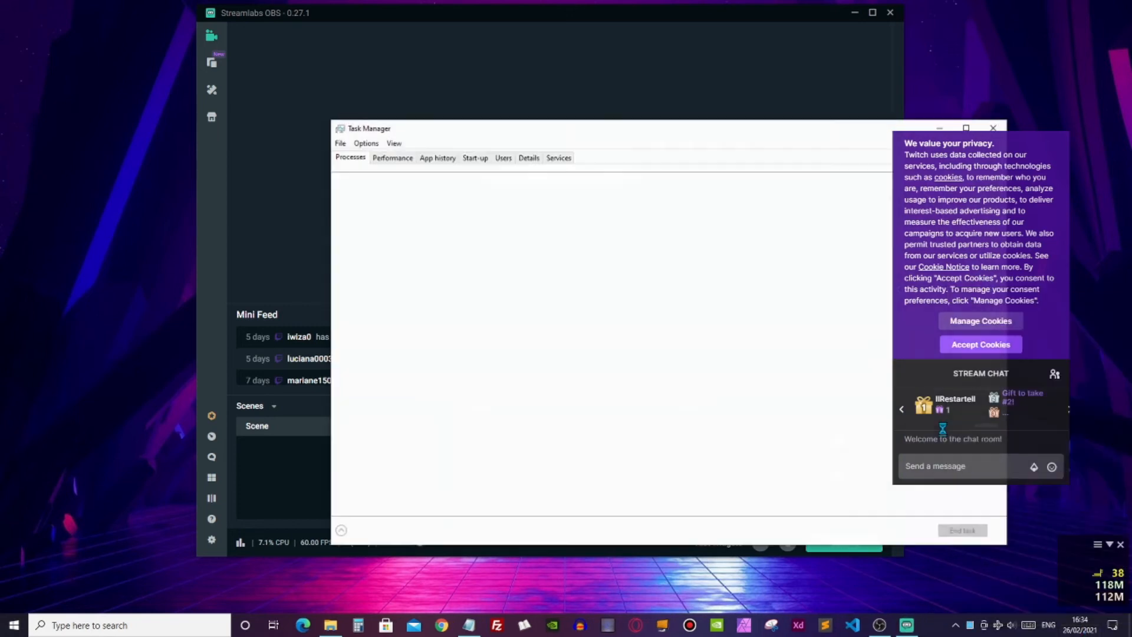
drag(454, 120, 398, 103)
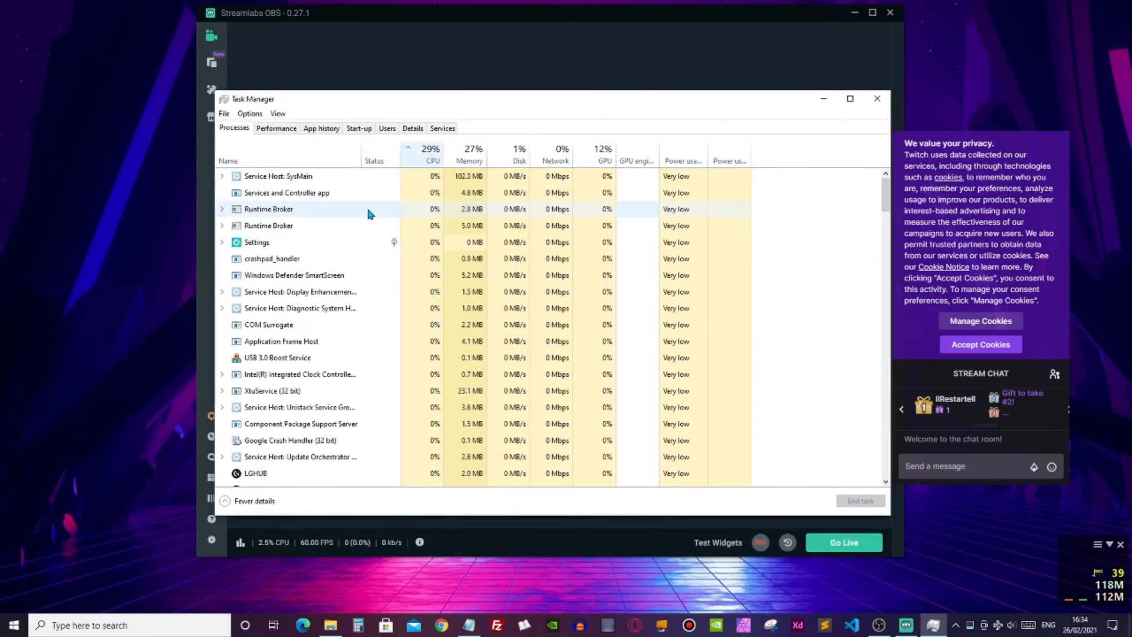
click(324, 194)
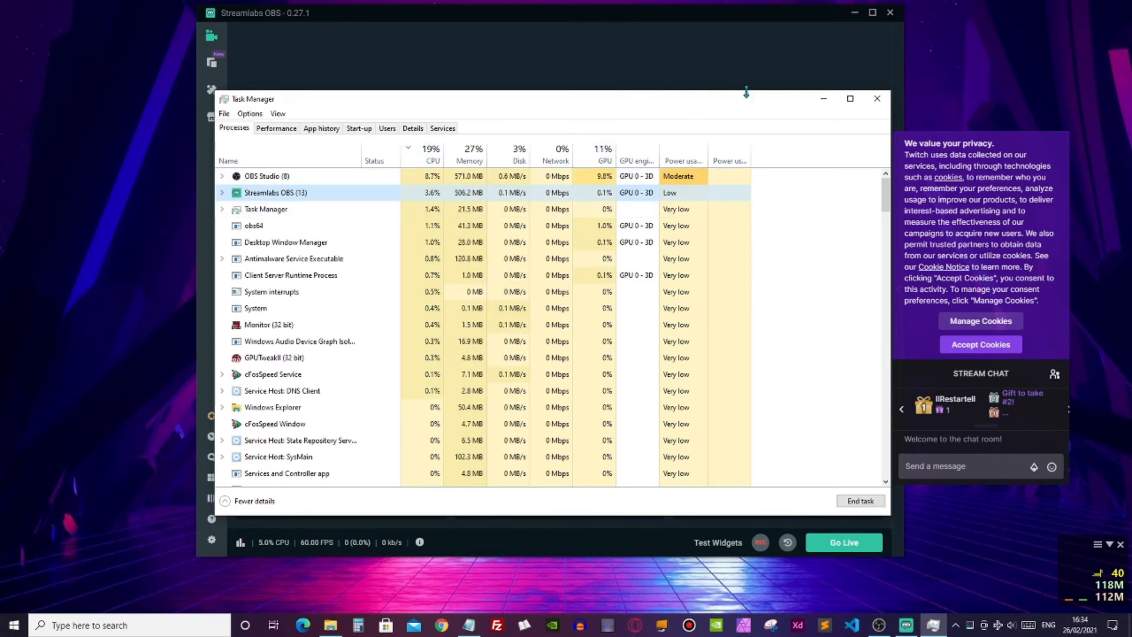
- Minimize Streamlabs OBS, check its resource usage again in Task Manager, and minimize Task Manager
click(664, 24)
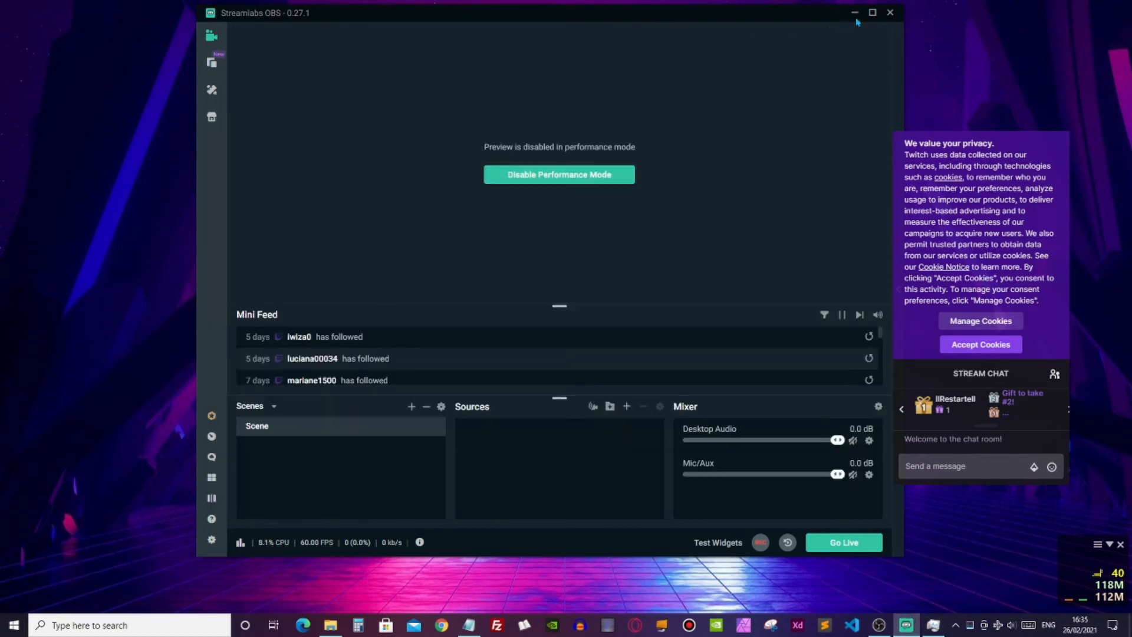
click(856, 15)
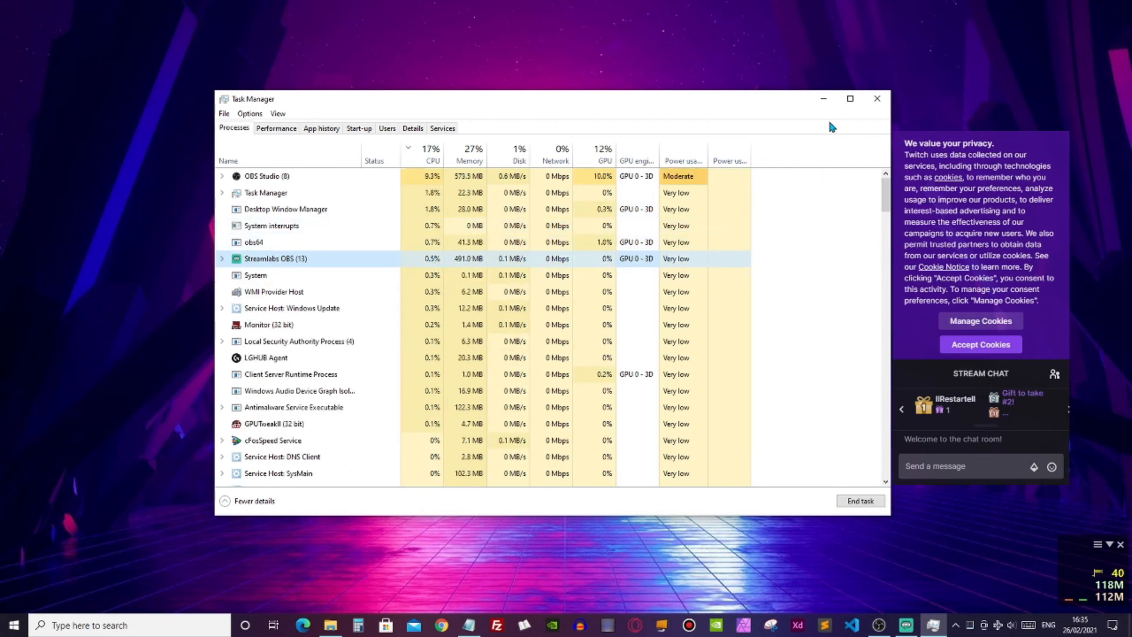
drag(737, 108, 701, 95)
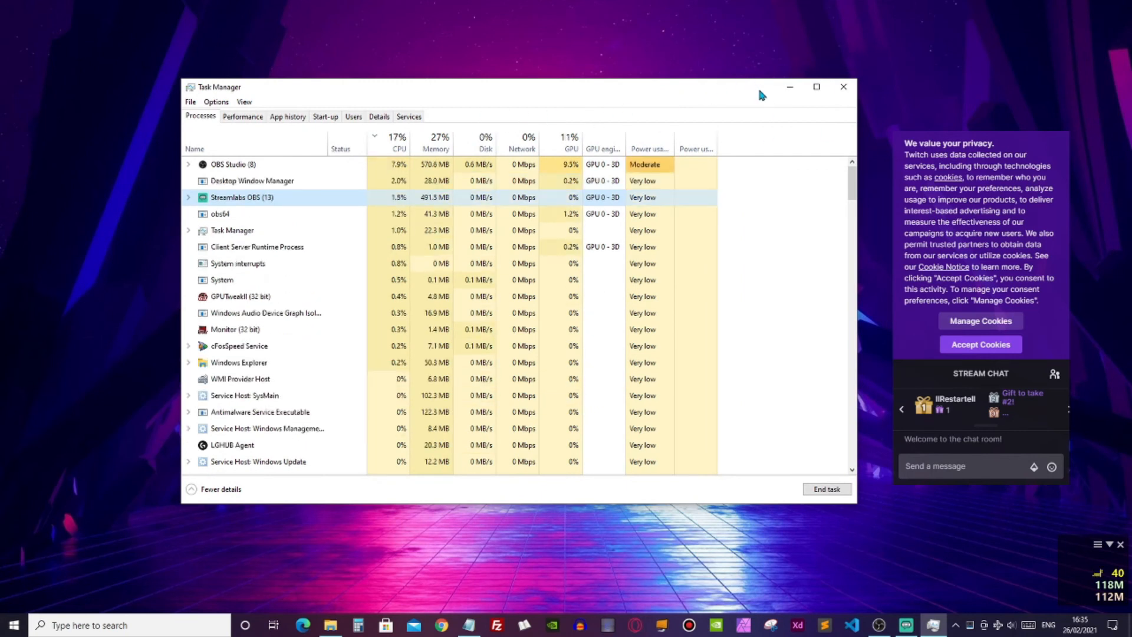
click(789, 88)
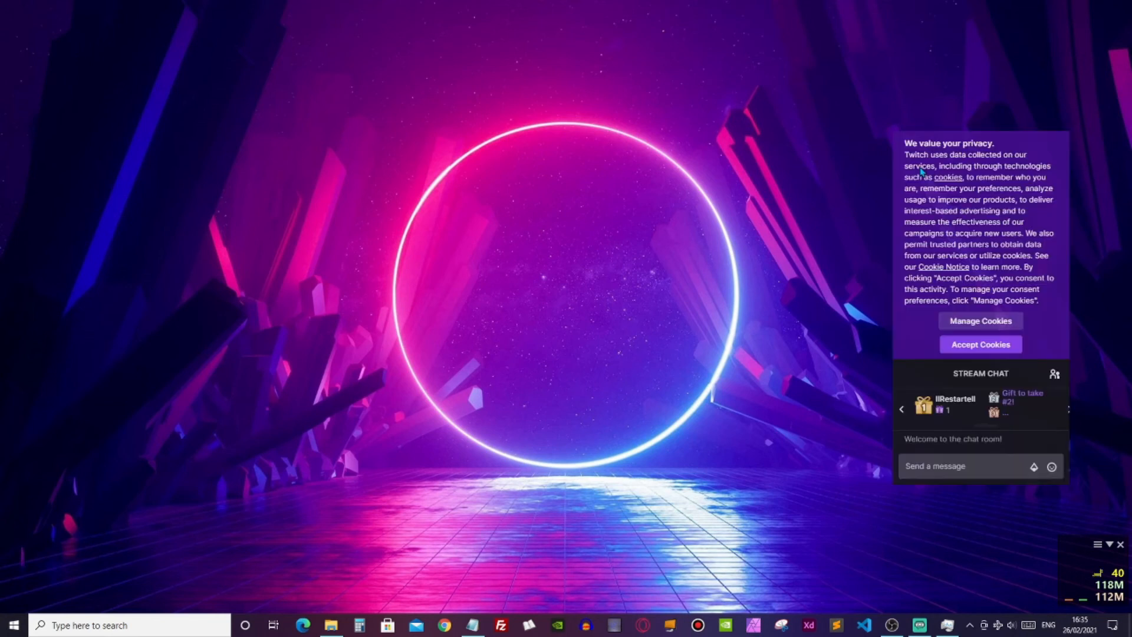
- Move the chat overlay closer to the screen centre, leave positioning mode, and set the overlay opacity to 40%
drag(1007, 262, 821, 252)
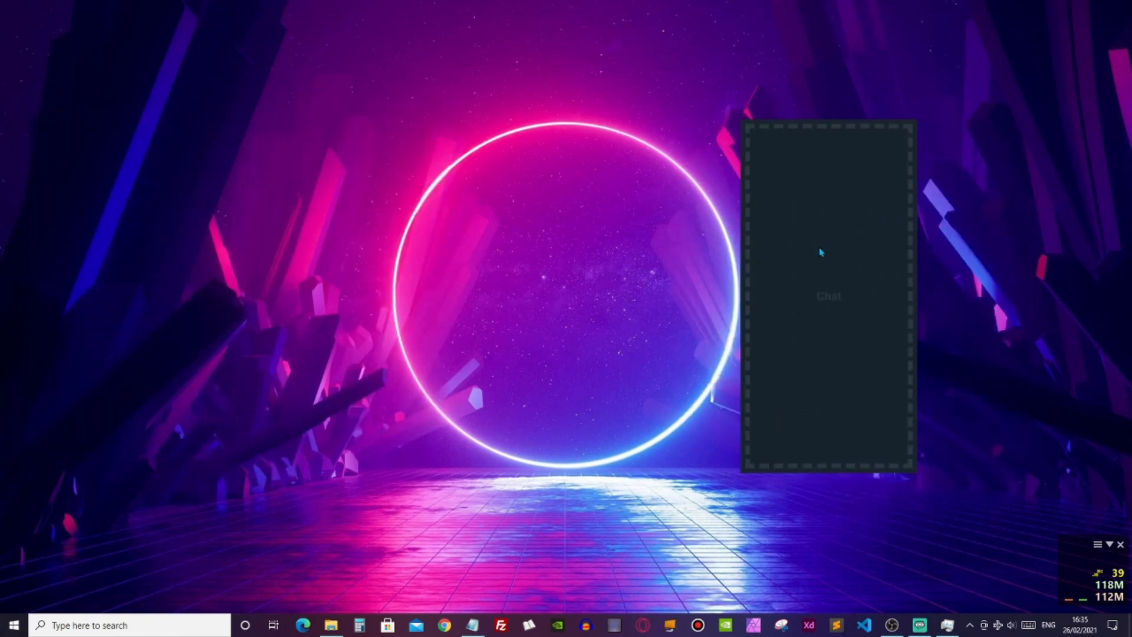
key(F10)
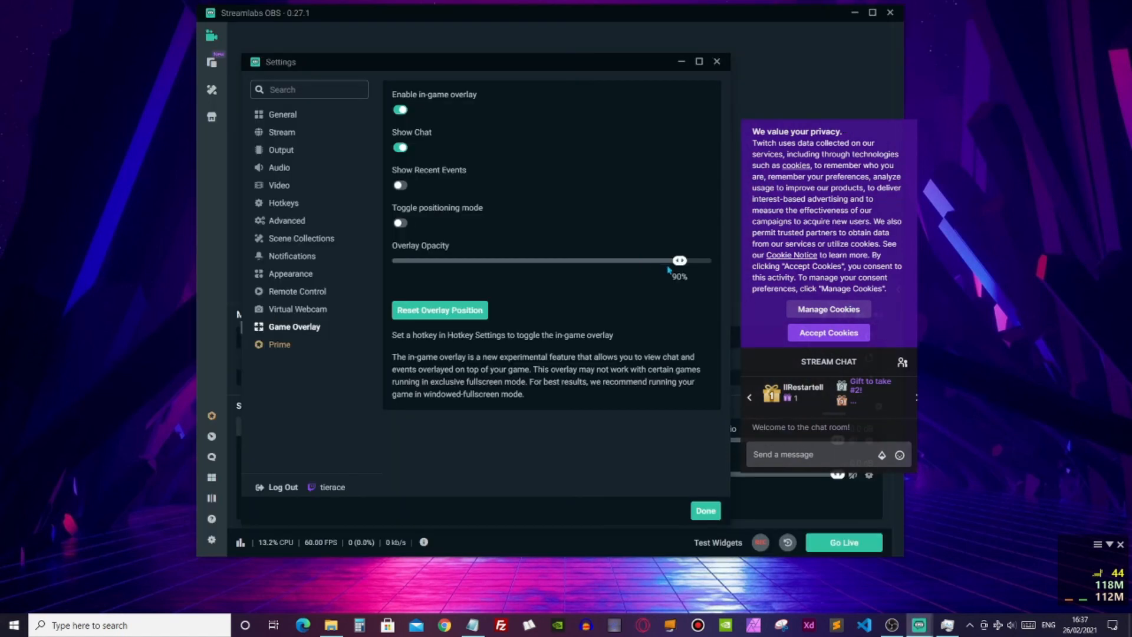
drag(680, 266, 519, 267)
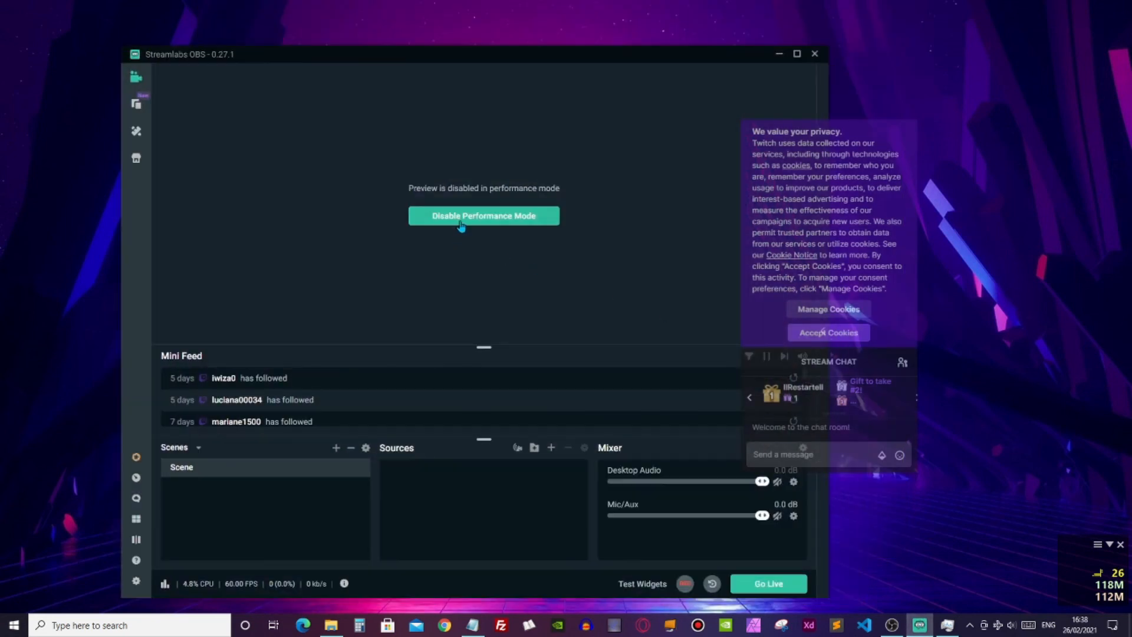
- Disable performance mode and switch it back on for the preview area
click(461, 216)
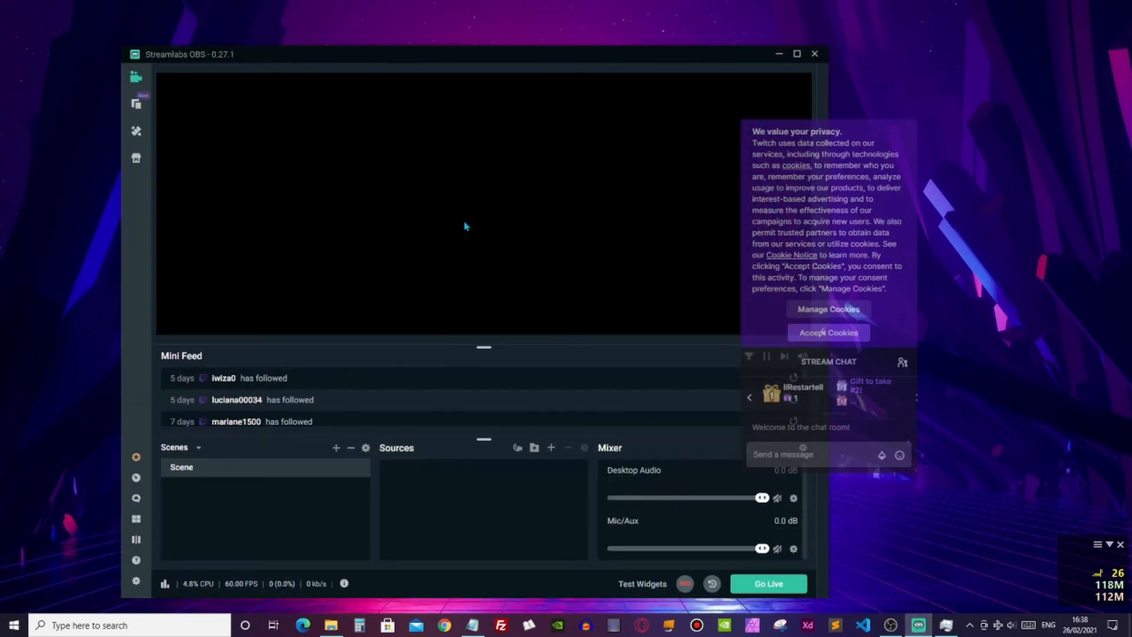
right_click(194, 200)
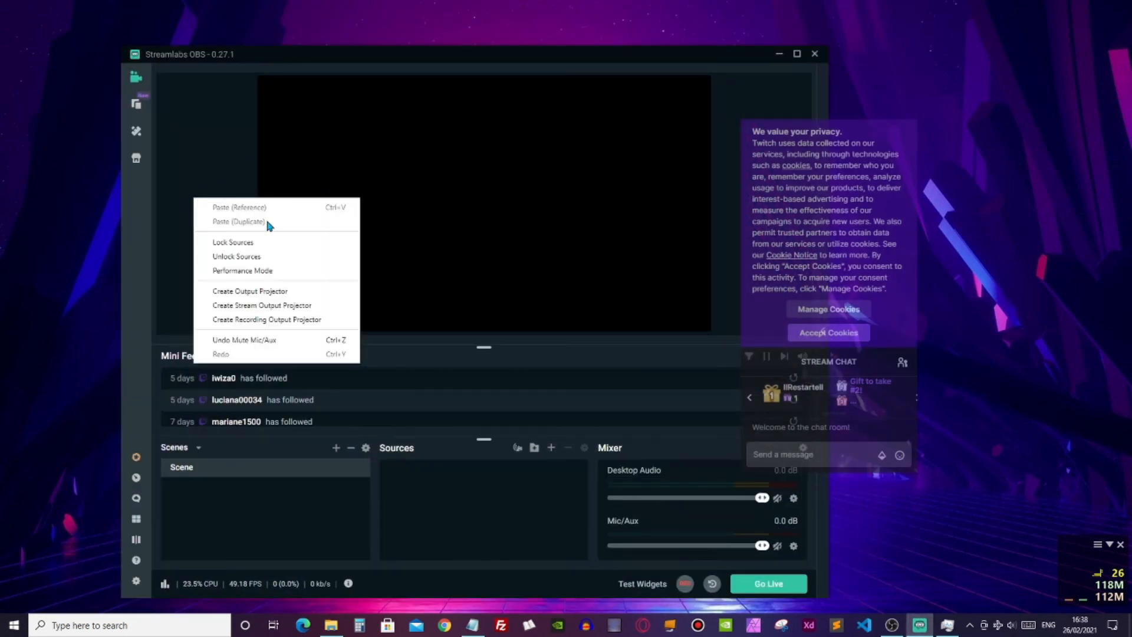
click(257, 271)
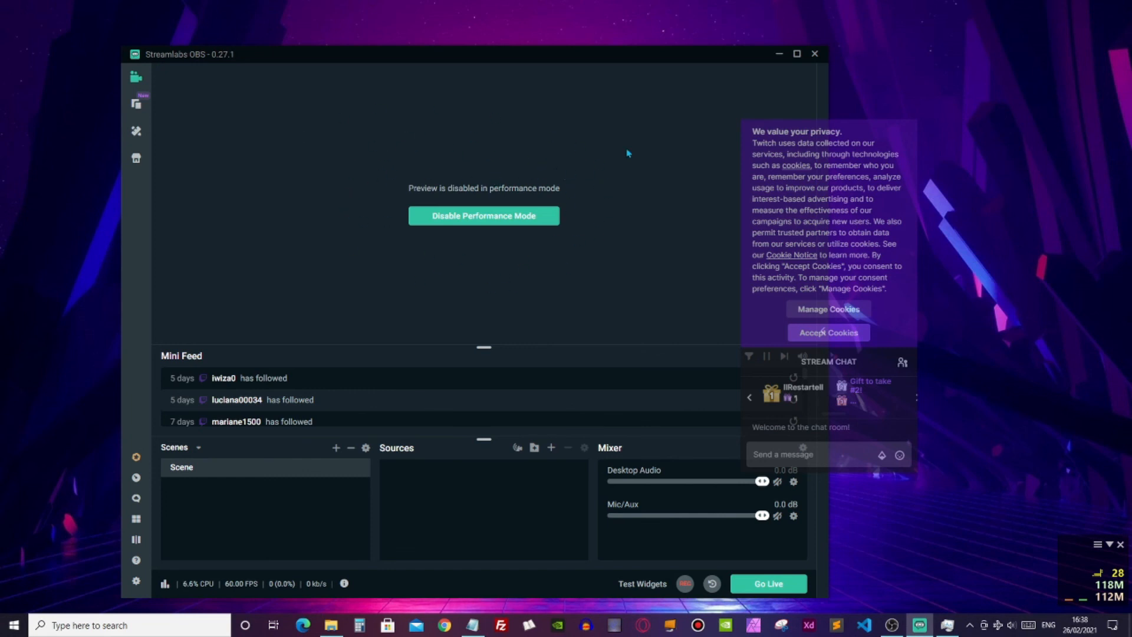
- Minimize Streamlabs OBS and test the overlay hotkeys by hiding and showing the chat, and entering positioning mode
click(780, 54)
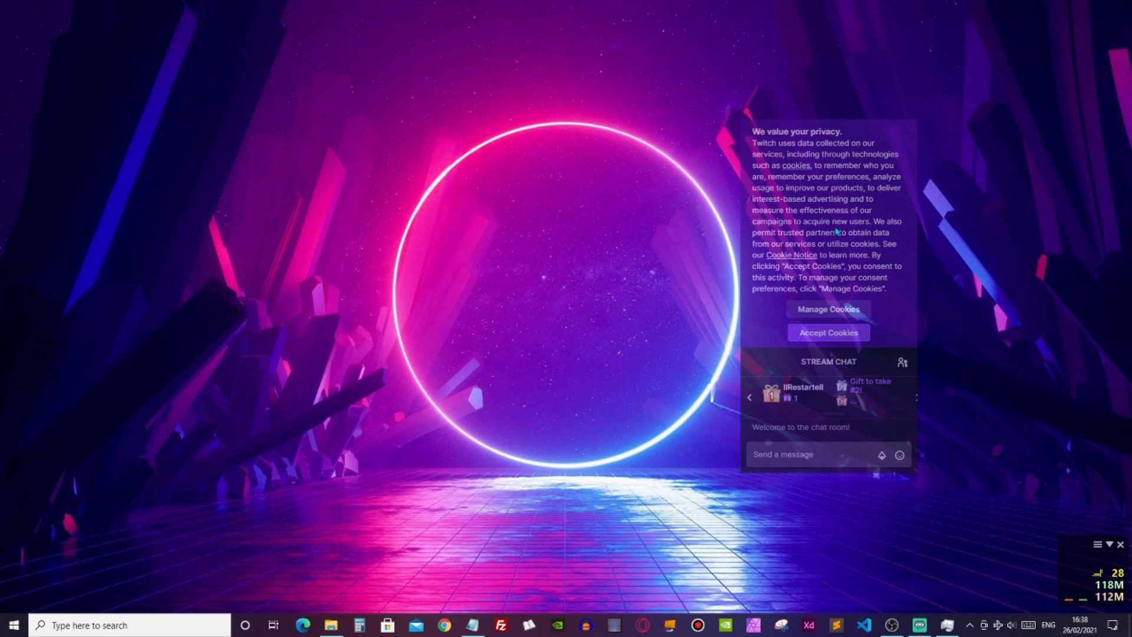
key(F9)
key(F9)
key(F10)
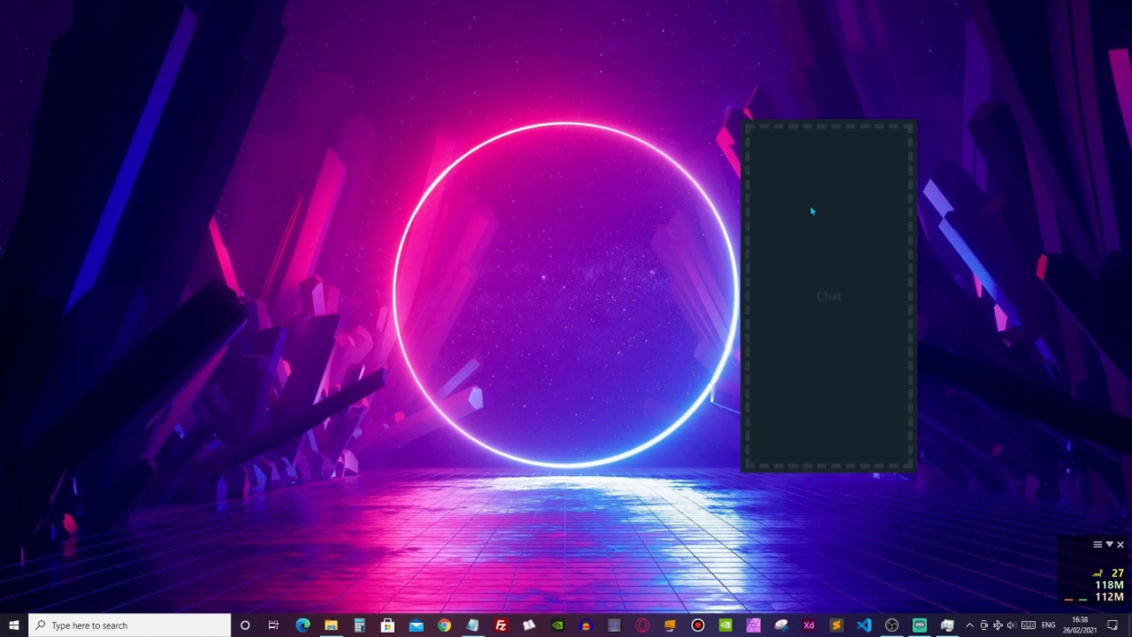